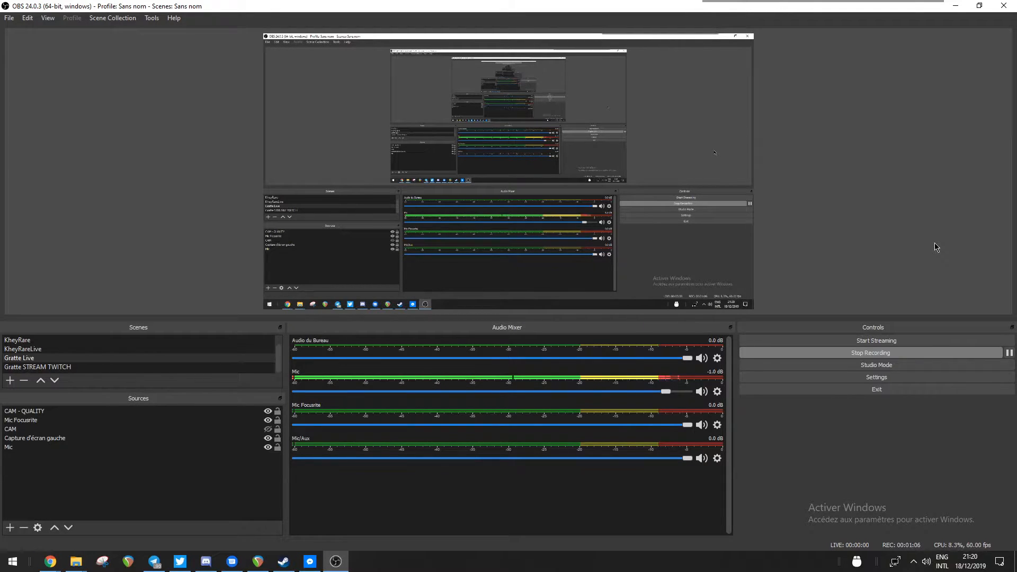
- In the audio settings, set Desktop Audio to Headset Earphone (Razer Kraken 7.1 Chroma) and Mic/Auxiliary Audio to Headset Microphone (Razer Kraken 7.1 Chroma)
{"action": "left_click", "coordinate": [916, 377]}
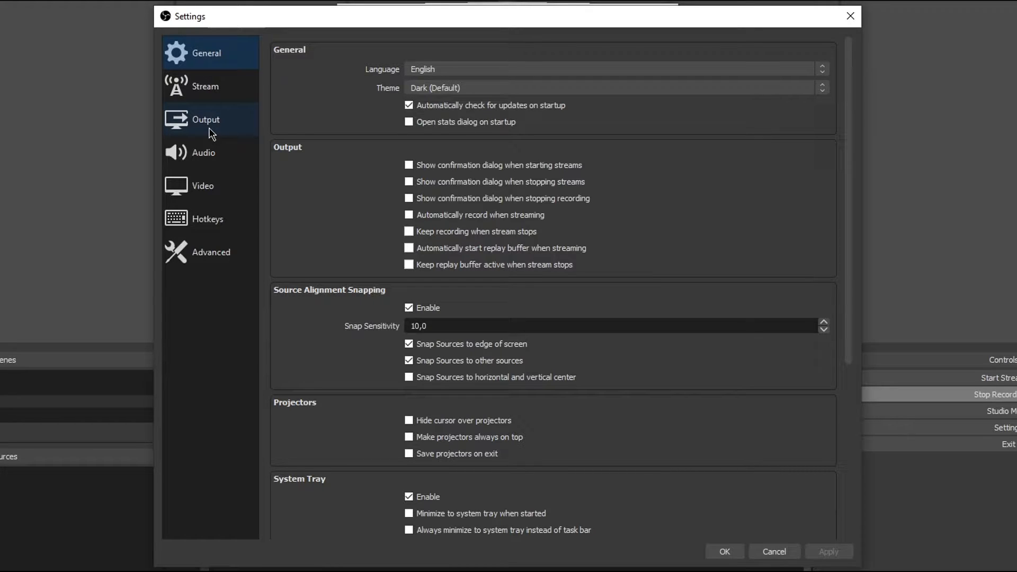
{"action": "left_click", "coordinate": [212, 133]}
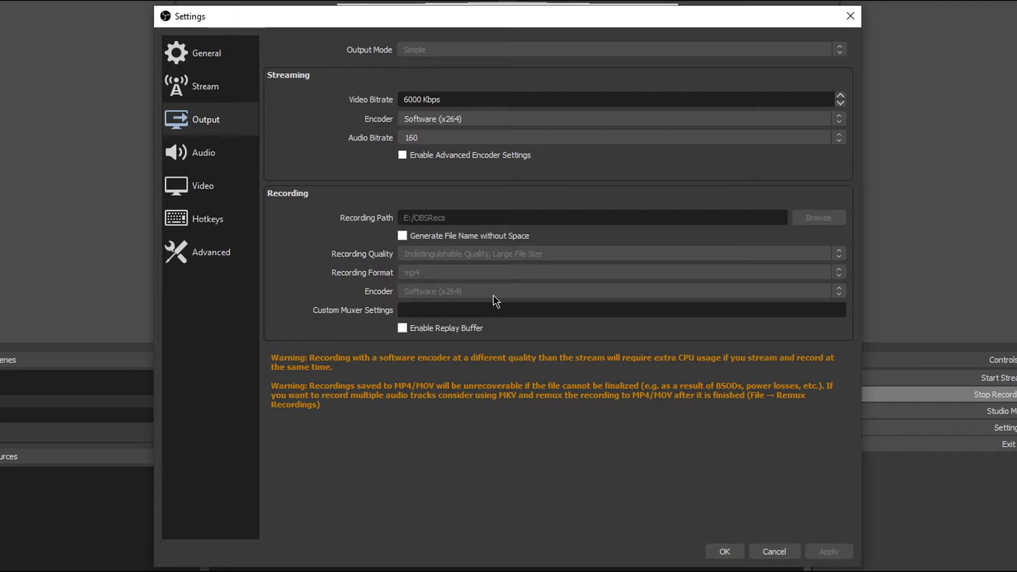
{"action": "left_click", "coordinate": [221, 159]}
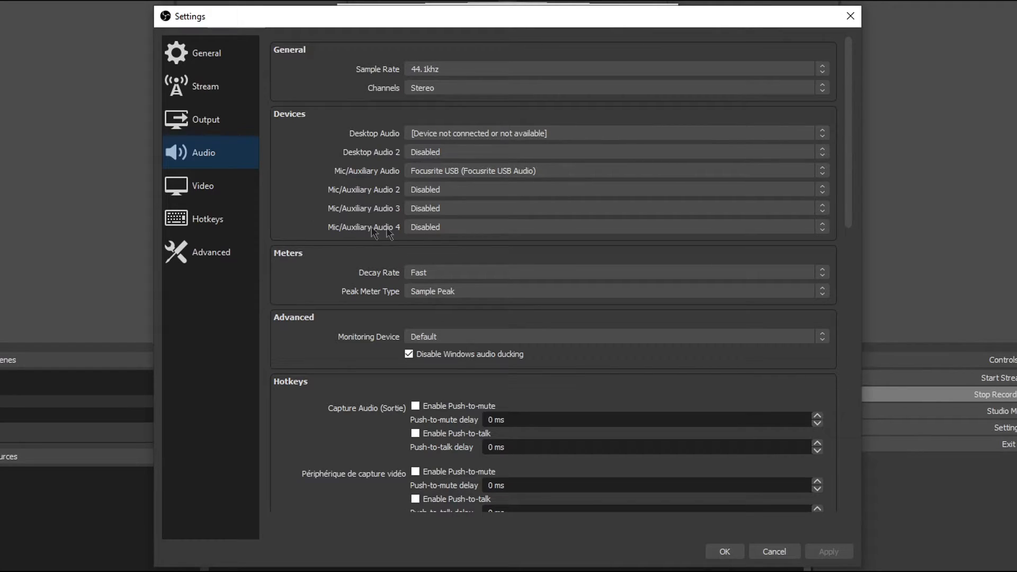
{"action": "left_click", "coordinate": [513, 139]}
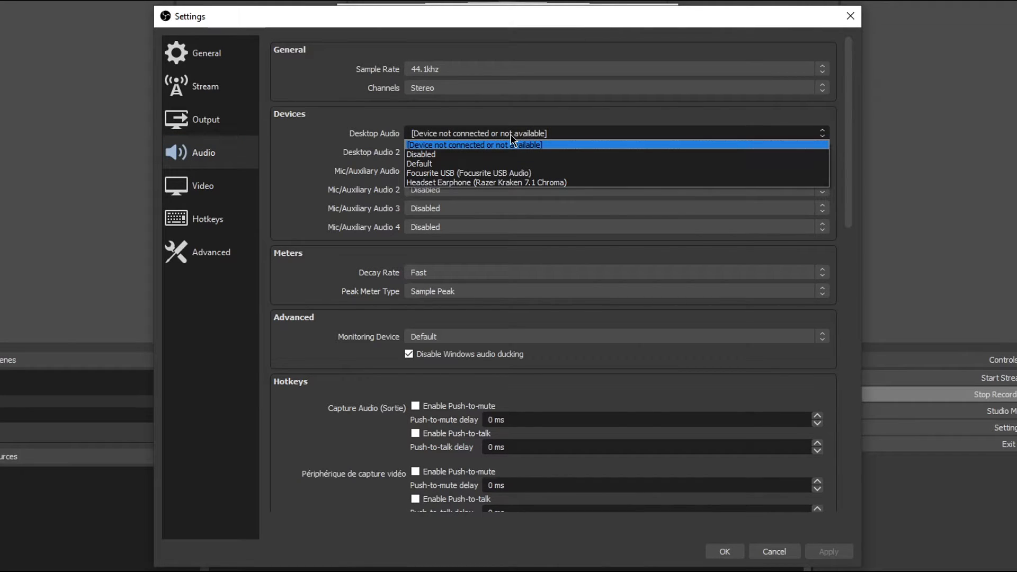
{"action": "left_click", "coordinate": [567, 183]}
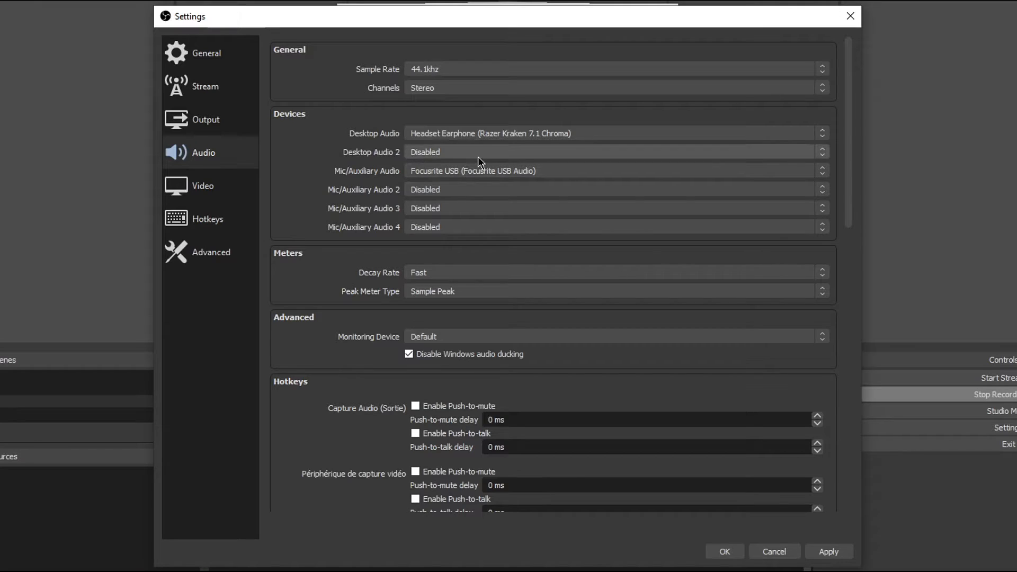
{"action": "left_click", "coordinate": [443, 177]}
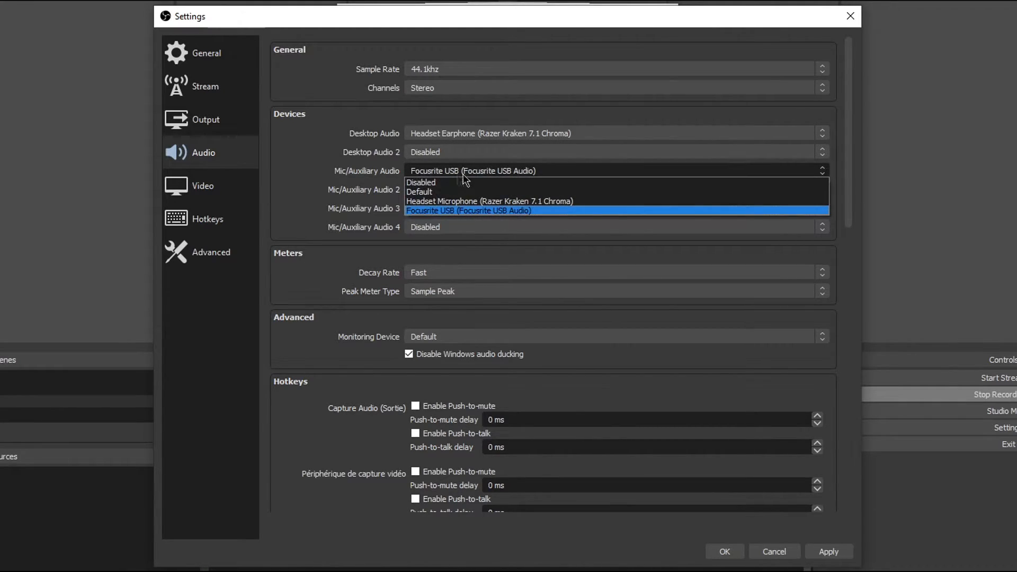
{"action": "left_click", "coordinate": [506, 202]}
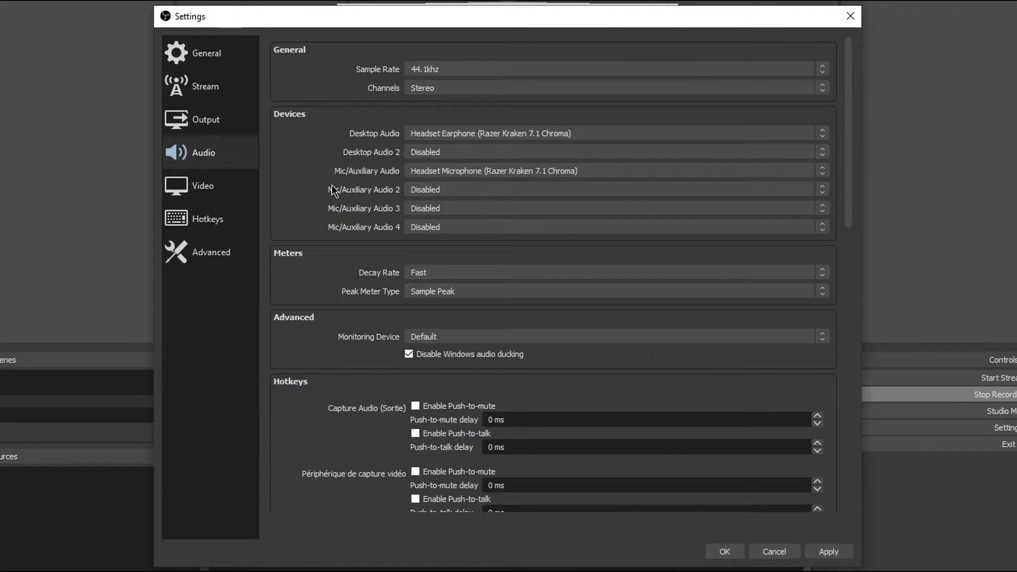
- Review the remaining audio settings, including the push-to-talk options, and the advanced settings for recording, stream delay, network and hotkey behavior
{"action": "scroll", "coordinate": [318, 256], "scroll_direction": "down", "scroll_amount": 6}
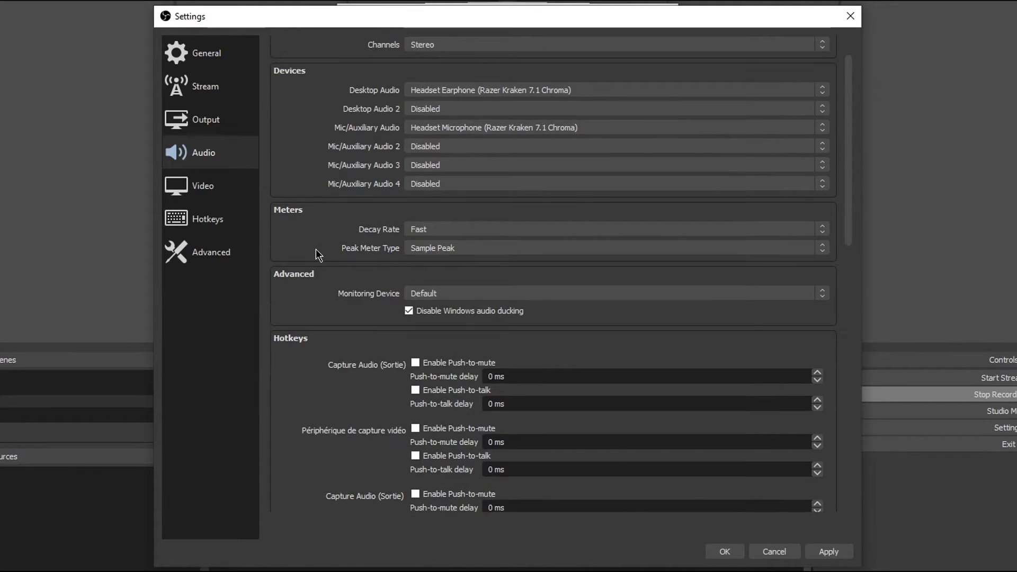
{"action": "scroll", "coordinate": [318, 255], "scroll_direction": "down", "scroll_amount": 2}
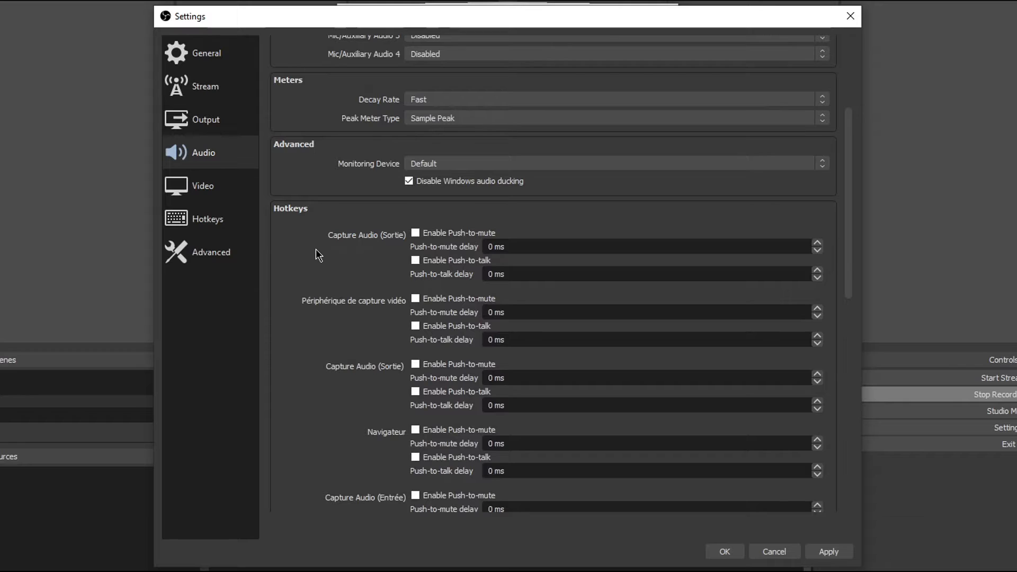
{"action": "scroll", "coordinate": [316, 250], "scroll_direction": "down", "scroll_amount": 20}
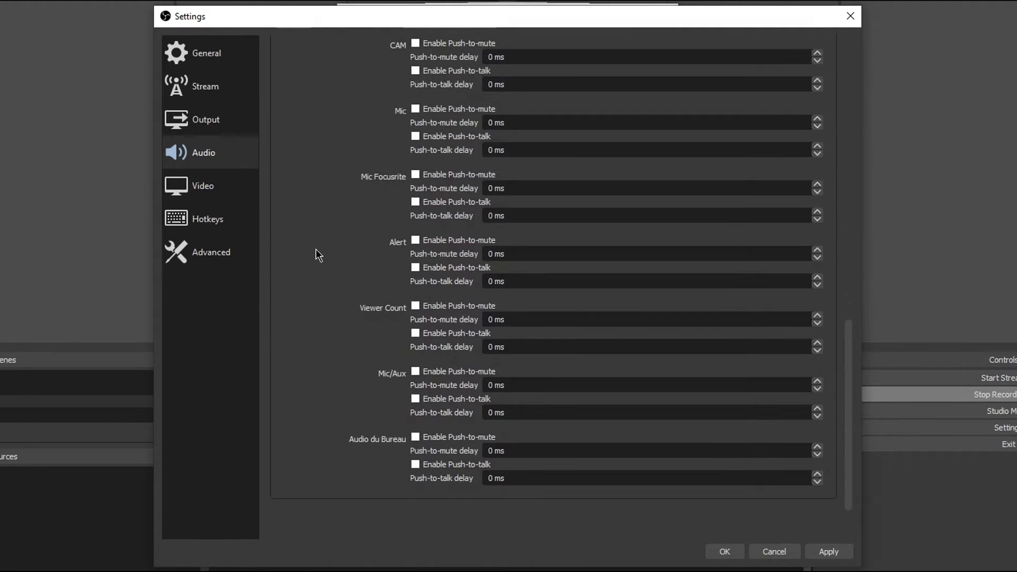
{"action": "scroll", "coordinate": [316, 250], "scroll_direction": "up", "scroll_amount": 20}
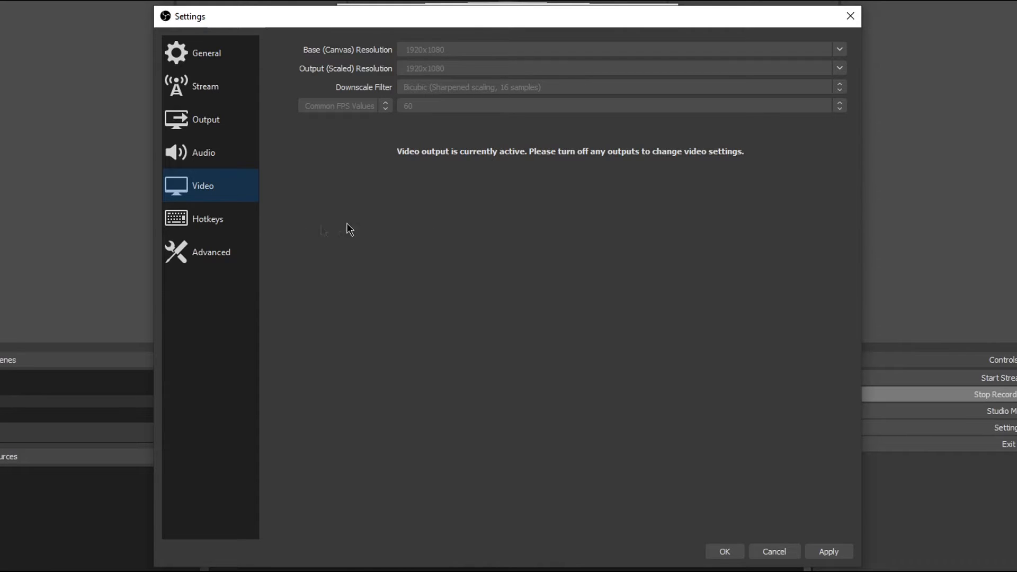
{"action": "left_click", "coordinate": [233, 254]}
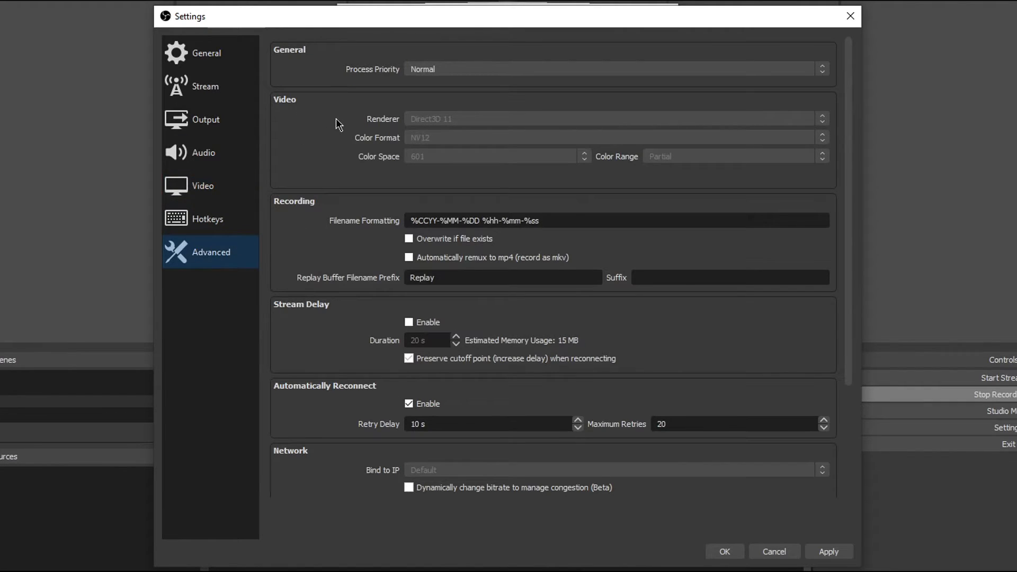
{"action": "scroll", "coordinate": [336, 118], "scroll_direction": "down", "scroll_amount": 2}
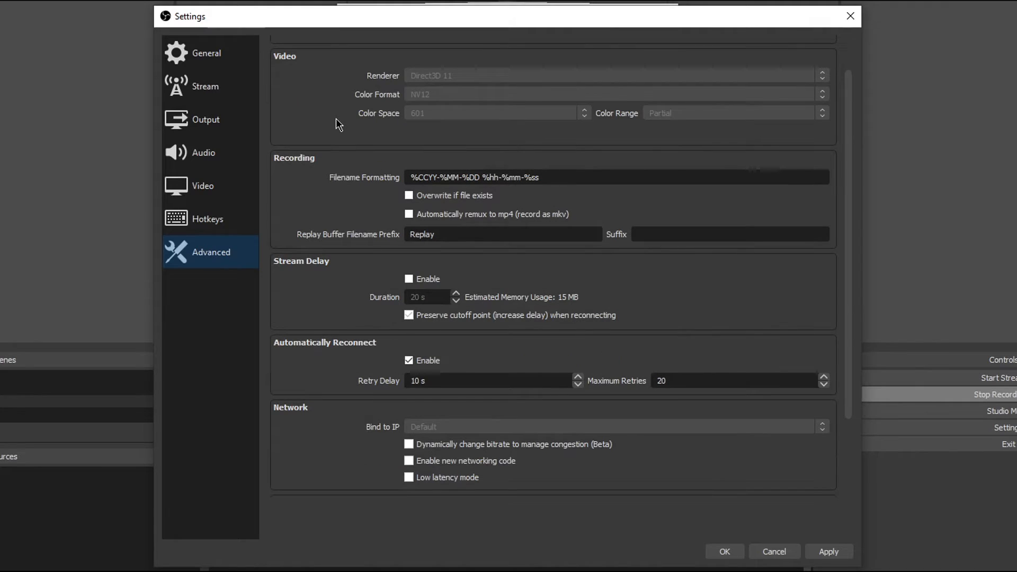
{"action": "scroll", "coordinate": [336, 119], "scroll_direction": "up", "scroll_amount": 2}
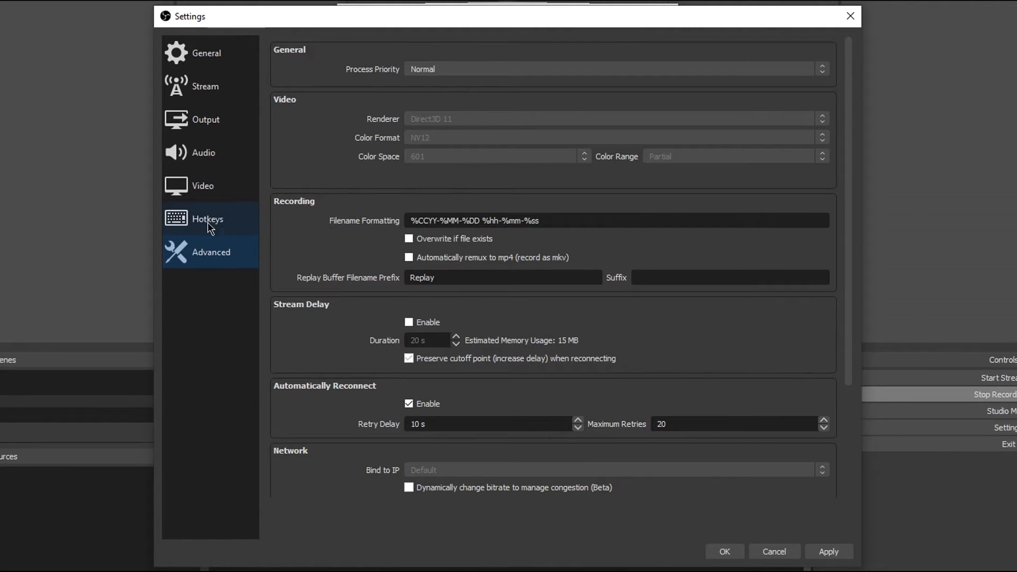
{"action": "scroll", "coordinate": [392, 224], "scroll_direction": "down", "scroll_amount": 4}
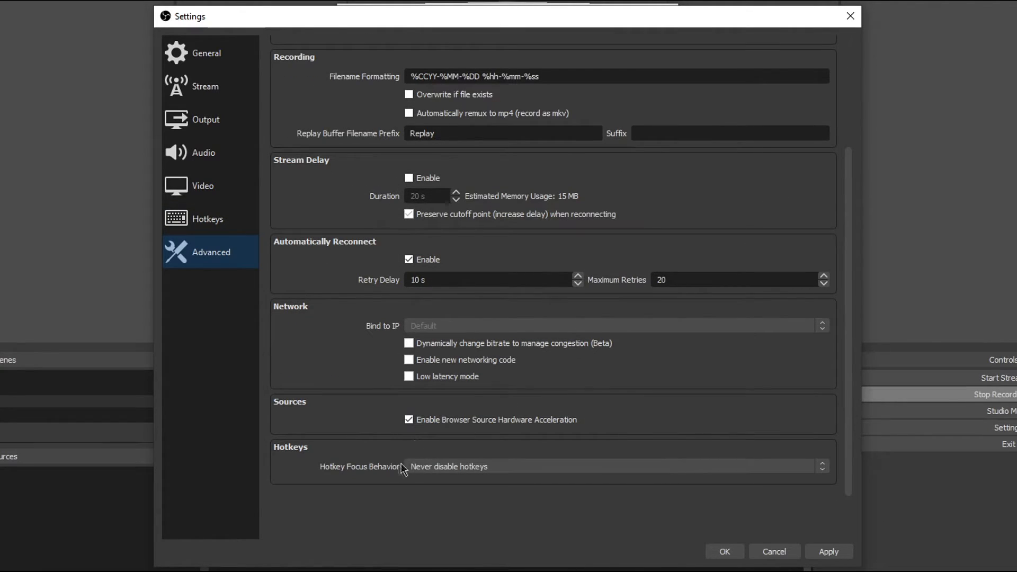
{"action": "scroll", "coordinate": [349, 451], "scroll_direction": "up", "scroll_amount": 5}
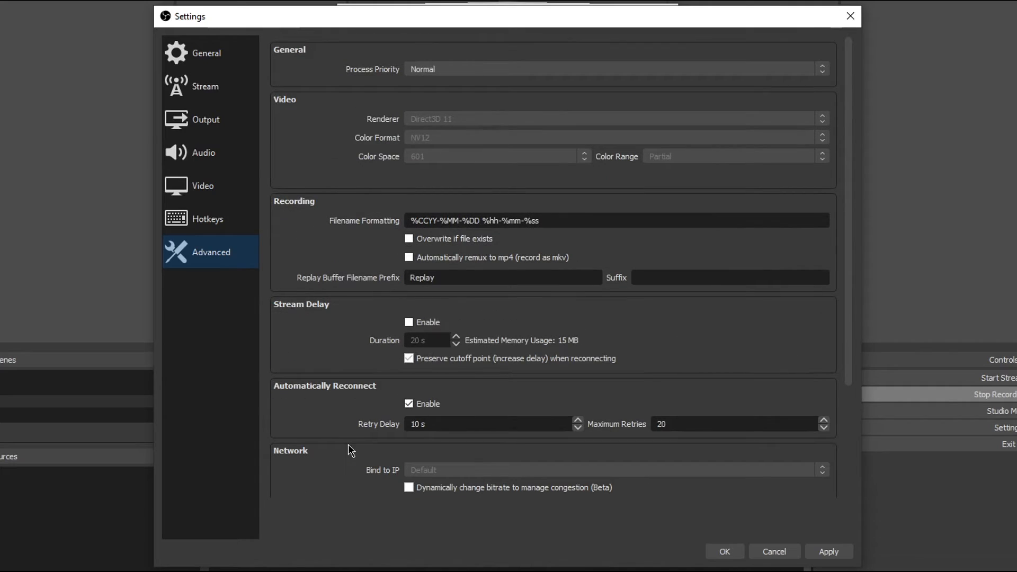
- Review the hotkey assignments and set F10 as the Stop Recording hotkey
{"action": "left_click", "coordinate": [241, 218]}
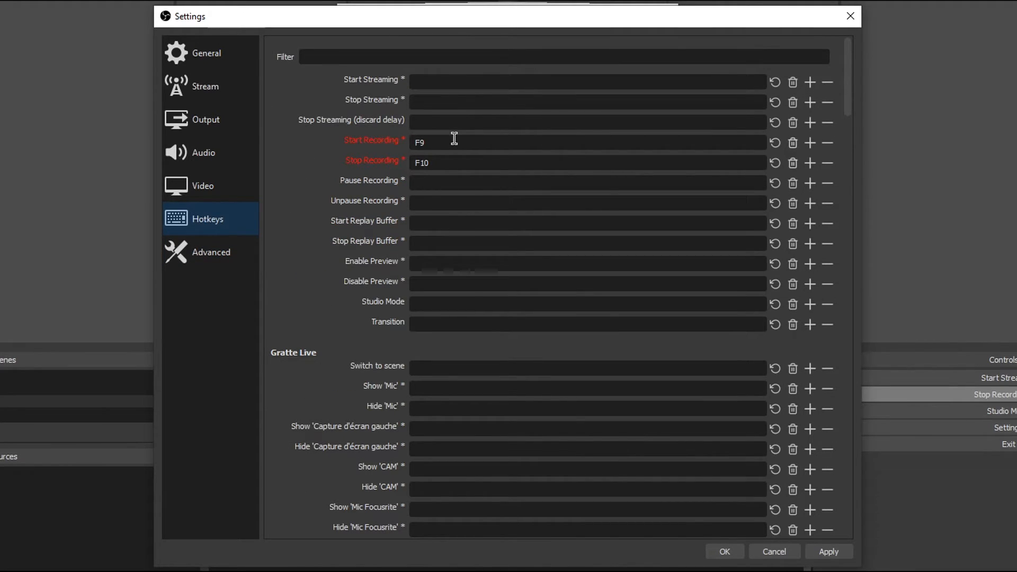
{"action": "mouse_move", "coordinate": [452, 144]}
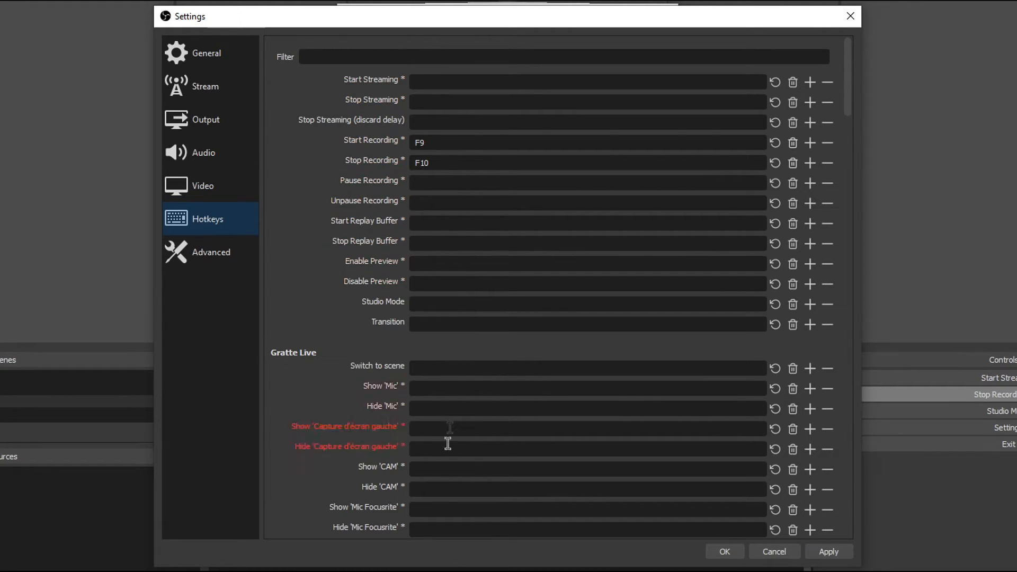
{"action": "scroll", "coordinate": [435, 500], "scroll_direction": "down", "scroll_amount": 20}
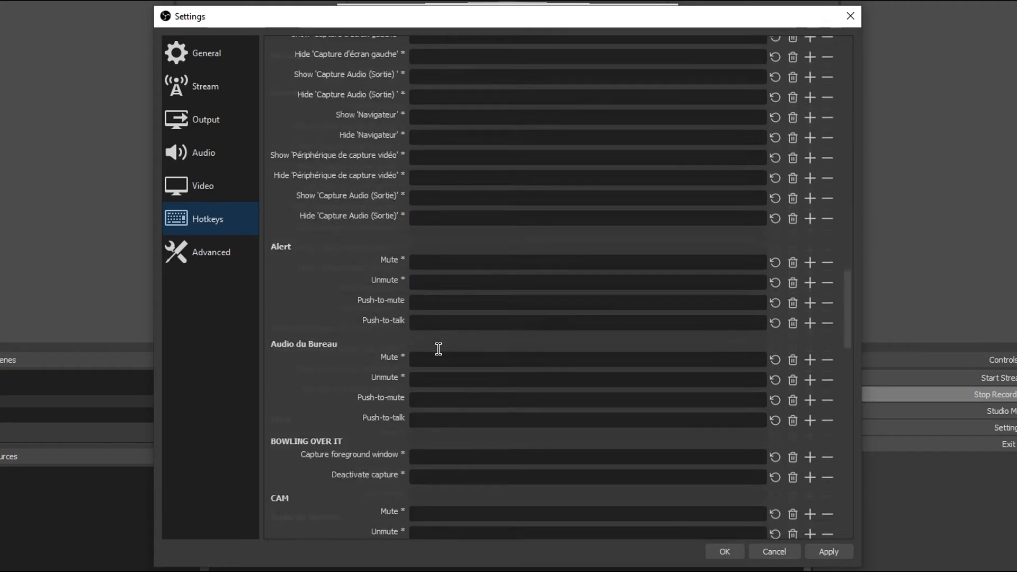
{"action": "scroll", "coordinate": [438, 349], "scroll_direction": "up", "scroll_amount": 20}
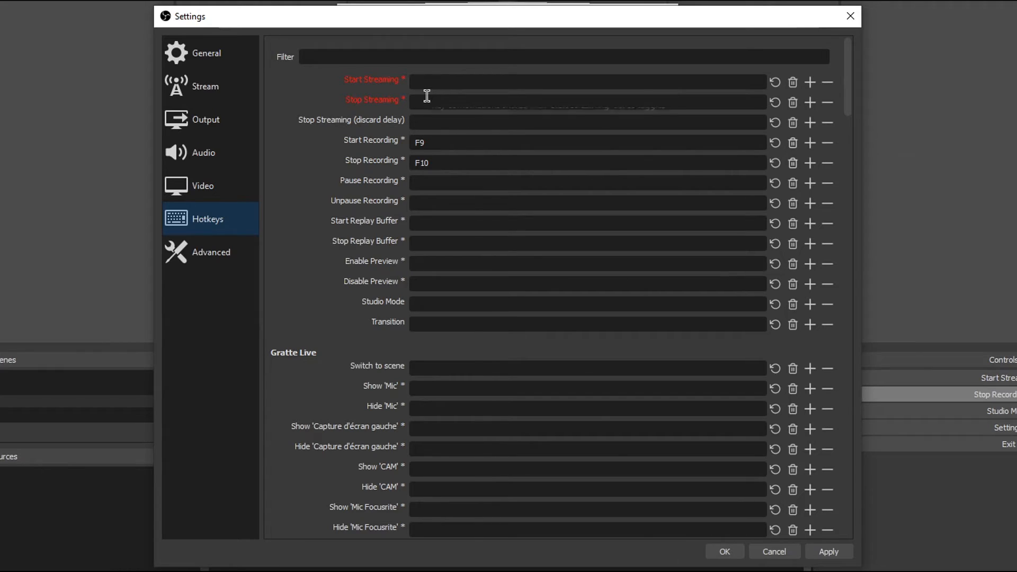
{"action": "left_click", "coordinate": [419, 168]}
{"action": "key", "text": "F10"}
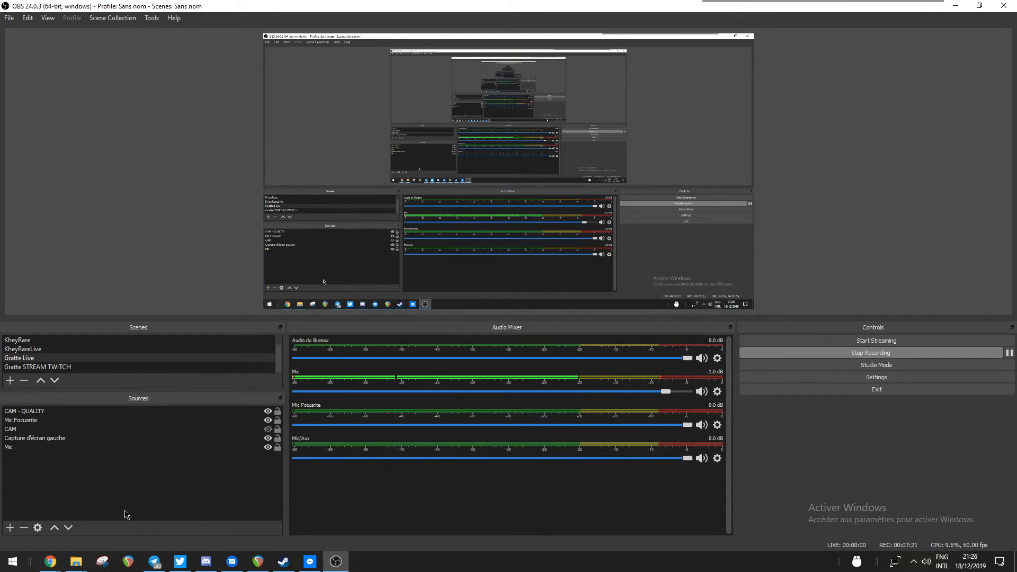
- Create a new scene named Tutorial
{"action": "left_click", "coordinate": [10, 380]}
{"action": "type", "text": "Tutoer"}
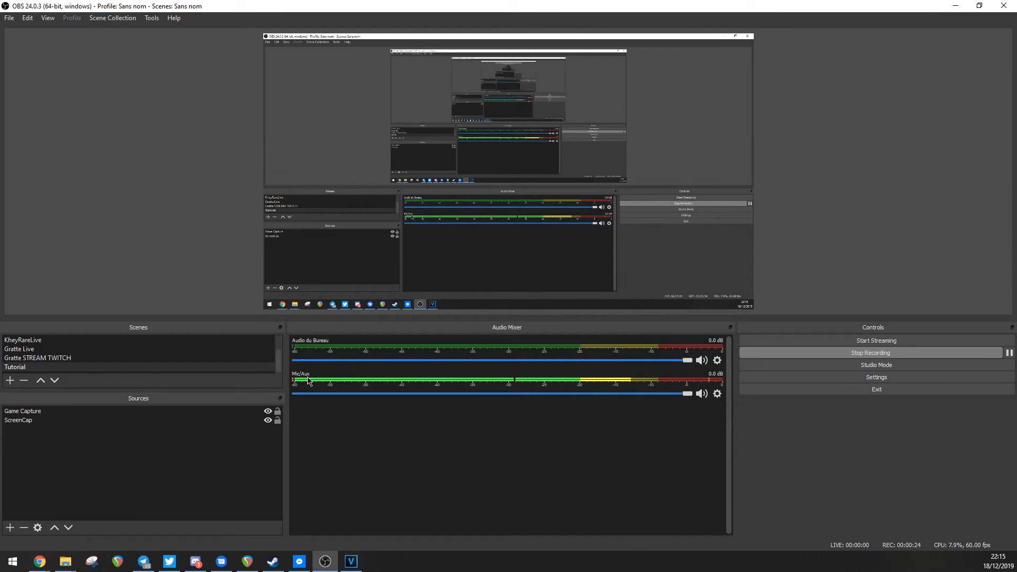
- Check the microphone device selection in the Mic/Aux properties without saving changes
{"action": "left_click", "coordinate": [718, 394]}
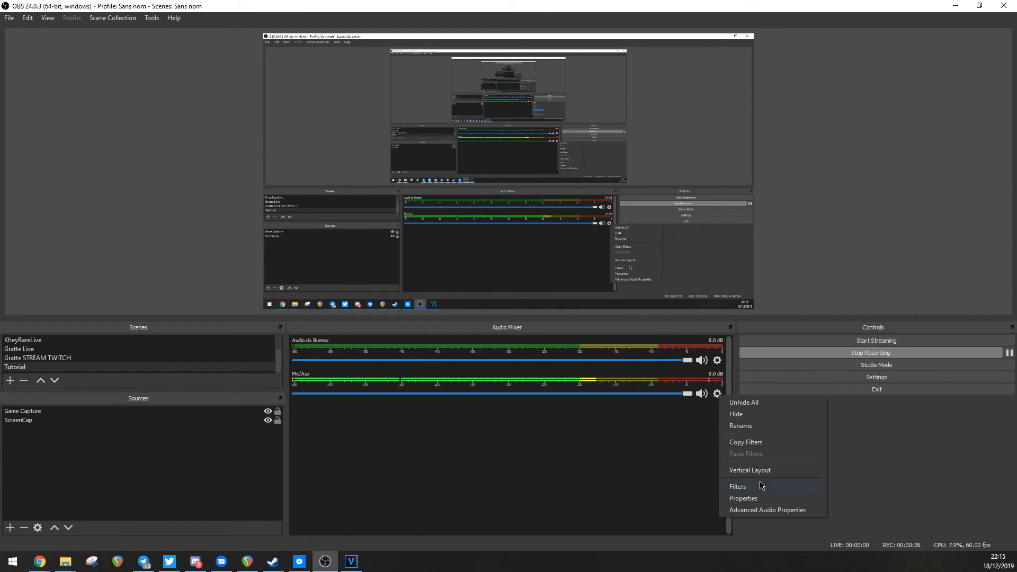
{"action": "left_click", "coordinate": [736, 496]}
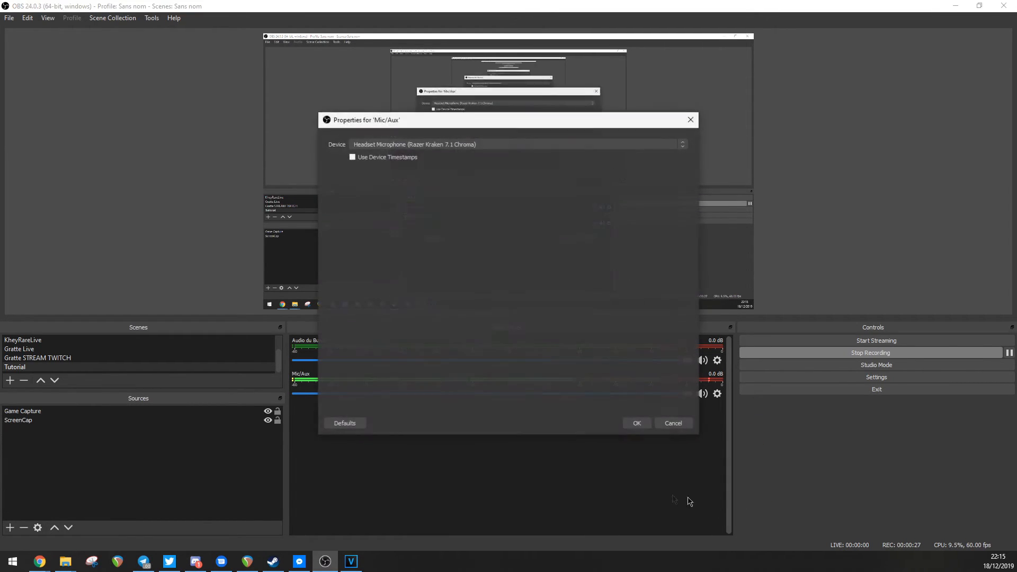
{"action": "left_click", "coordinate": [425, 145]}
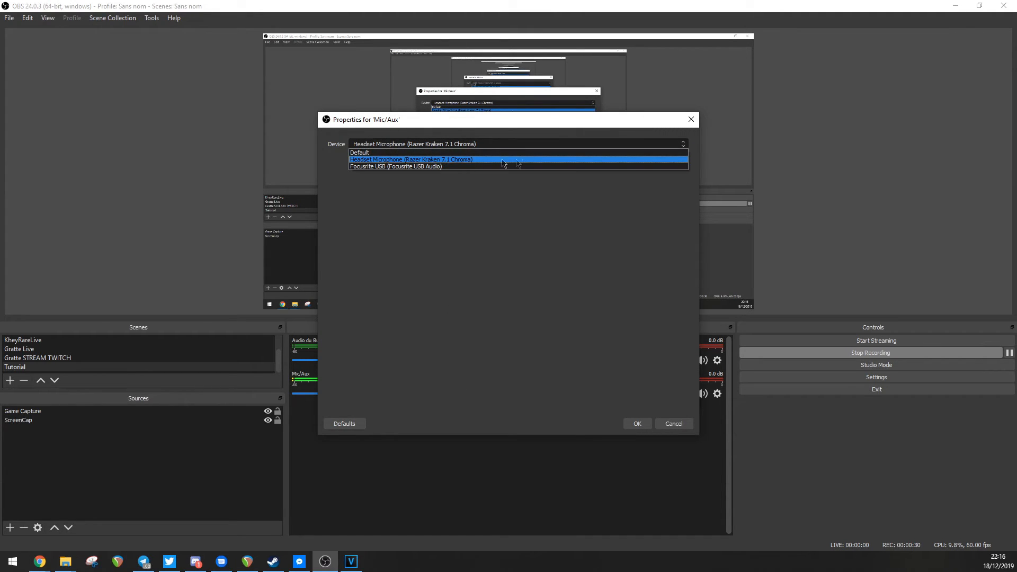
{"action": "left_click", "coordinate": [571, 161]}
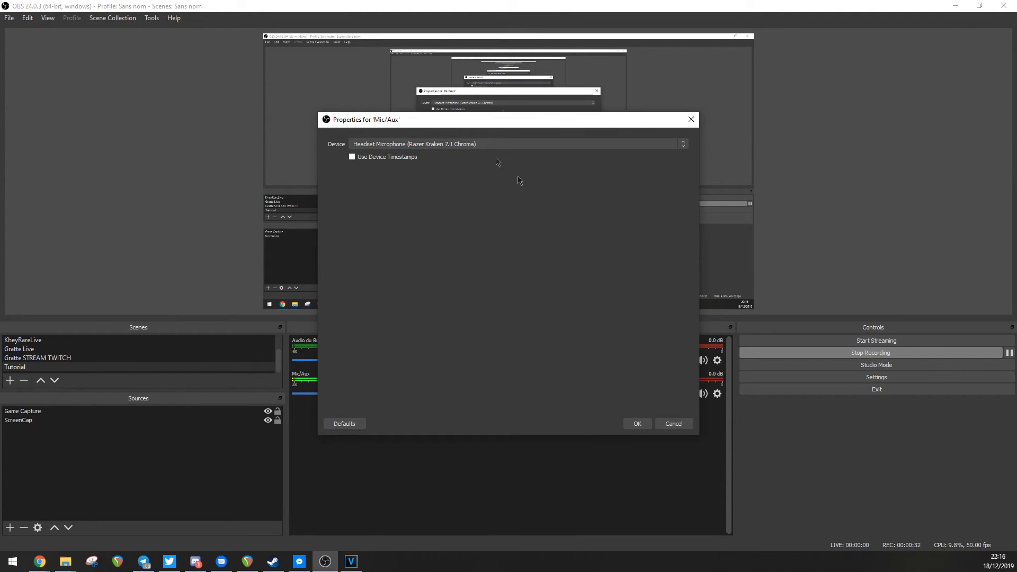
{"action": "left_click", "coordinate": [674, 424]}
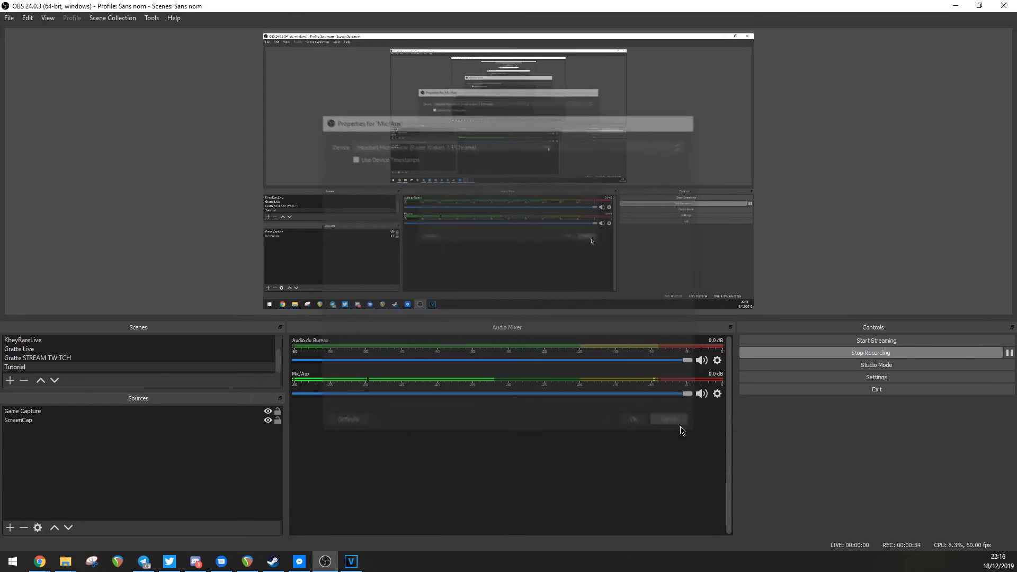
- Set the device of the Audio du Bureau source to Headset Earphone (Razer Kraken 7.1 Chroma) in its properties
{"action": "left_click", "coordinate": [718, 362]}
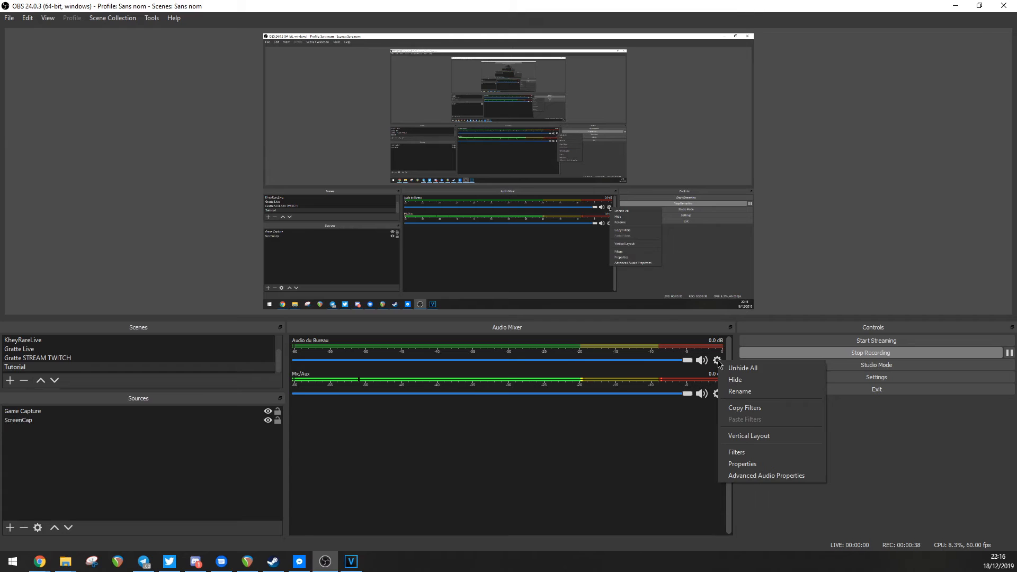
{"action": "left_click", "coordinate": [774, 466]}
{"action": "left_click", "coordinate": [433, 145]}
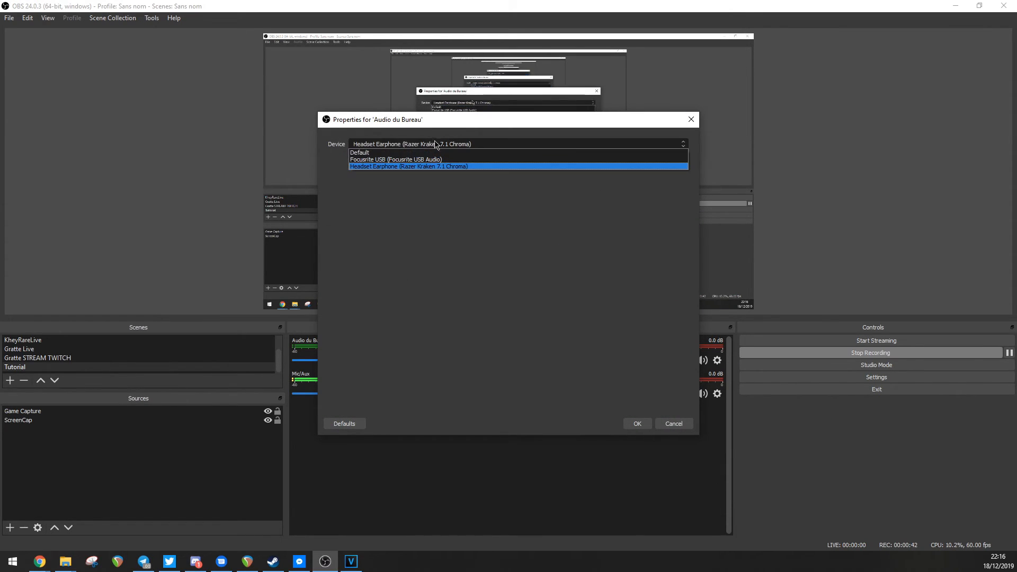
{"action": "left_click", "coordinate": [465, 167]}
{"action": "left_click", "coordinate": [638, 423]}
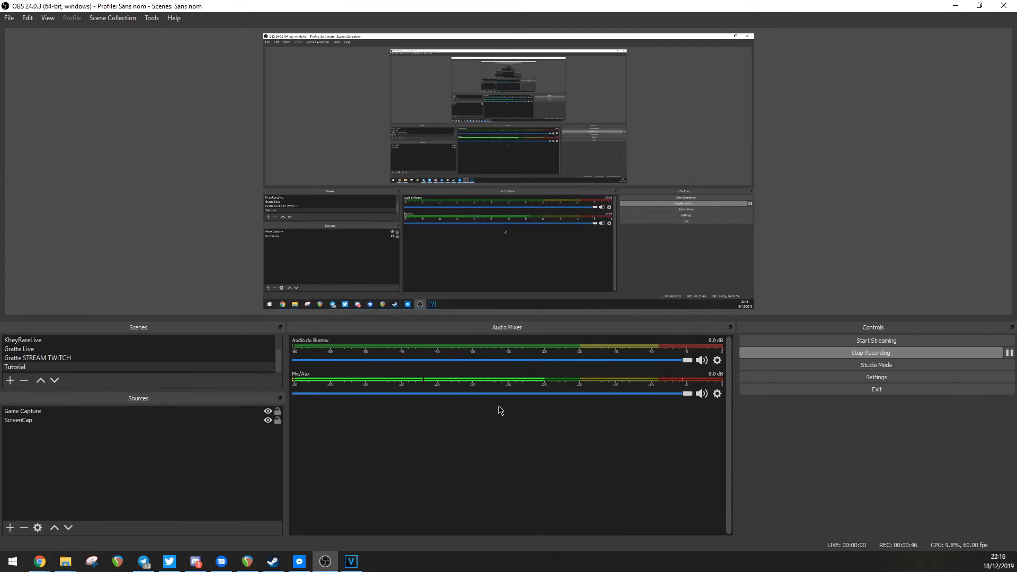
- Remove the Game Capture and ScreenCap sources from the Tutorial scene
{"action": "left_click", "coordinate": [214, 421]}
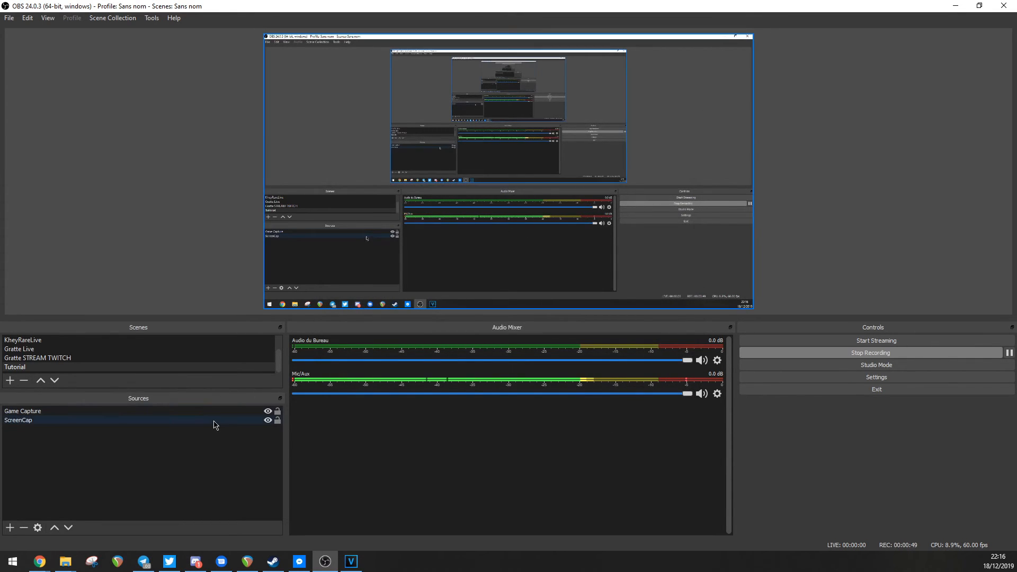
{"action": "left_click", "coordinate": [213, 412]}
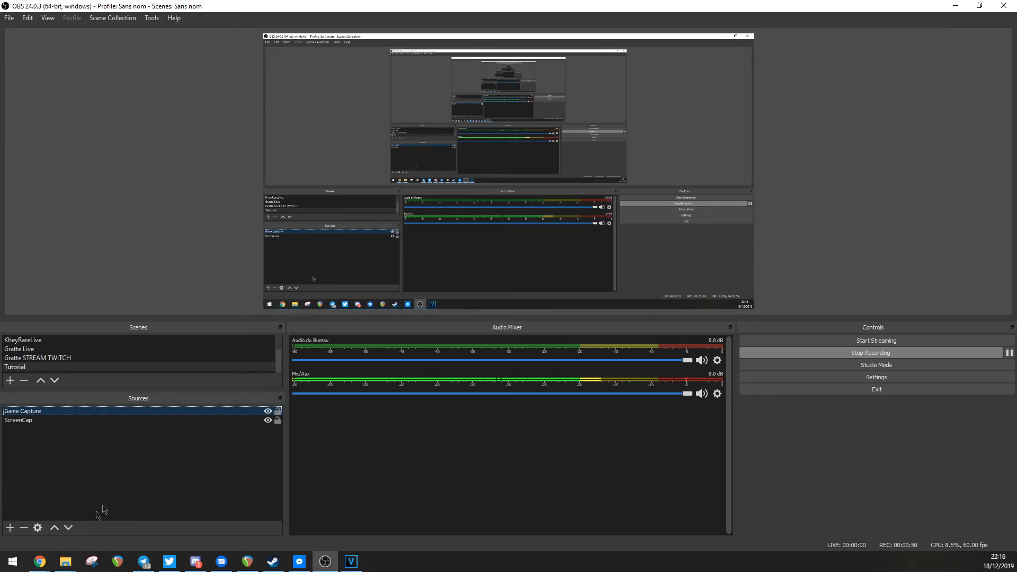
{"action": "left_click", "coordinate": [24, 528]}
{"action": "left_click", "coordinate": [544, 294]}
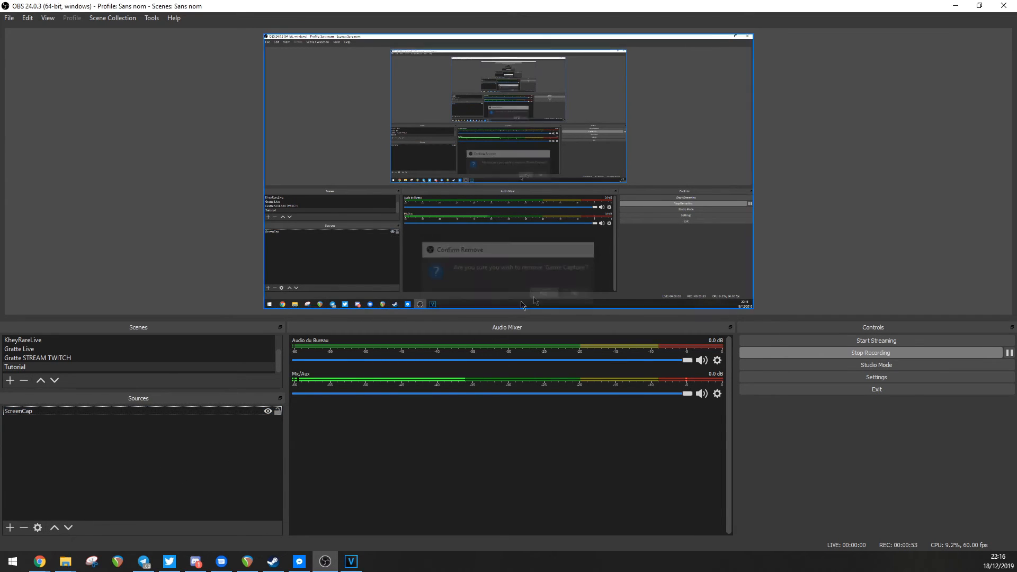
{"action": "left_click", "coordinate": [120, 411]}
{"action": "left_click", "coordinate": [23, 528]}
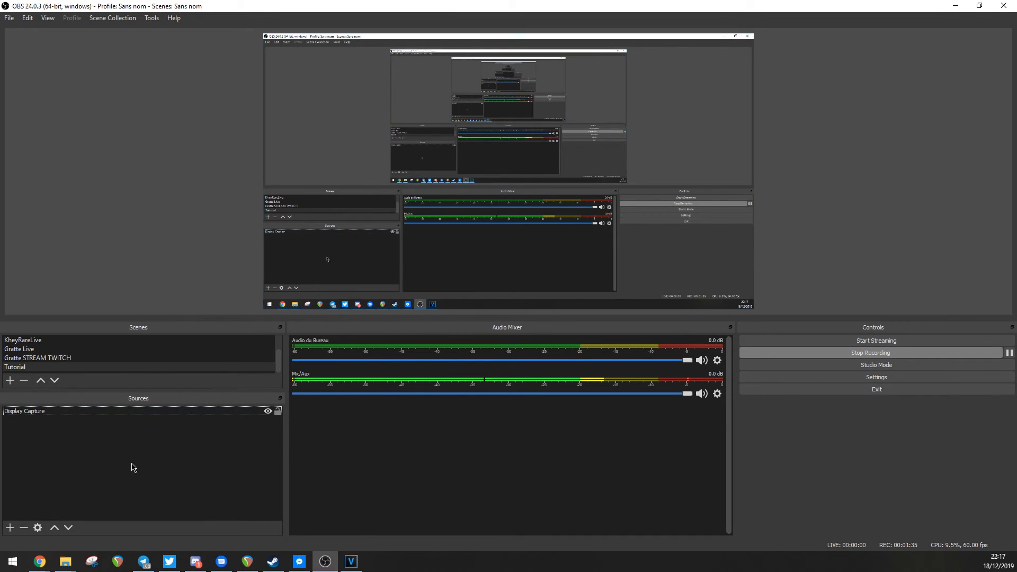
- Add a new Display Capture source named Left Screen to the Tutorial scene
{"action": "left_click", "coordinate": [9, 528]}
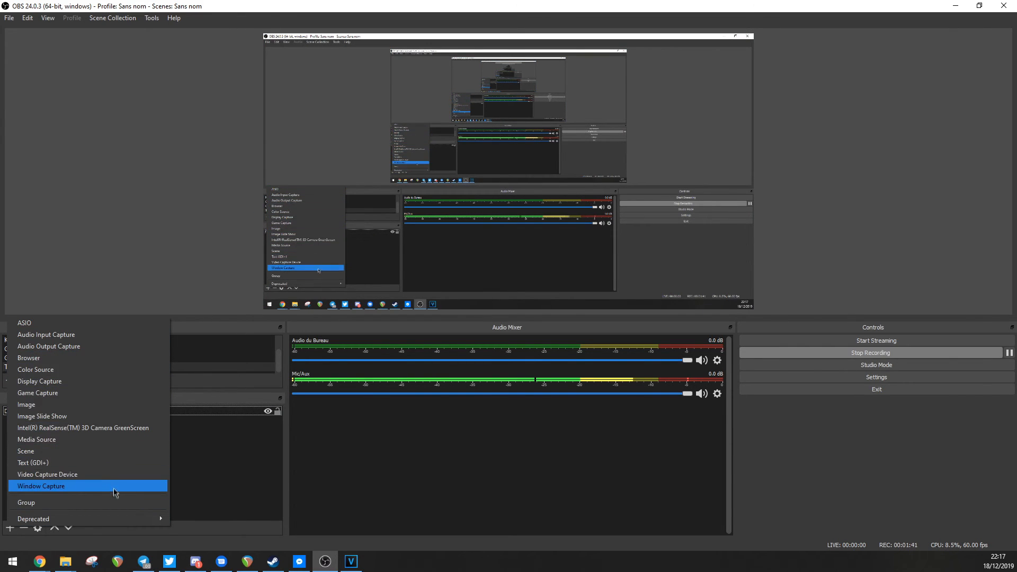
{"action": "left_click", "coordinate": [71, 384]}
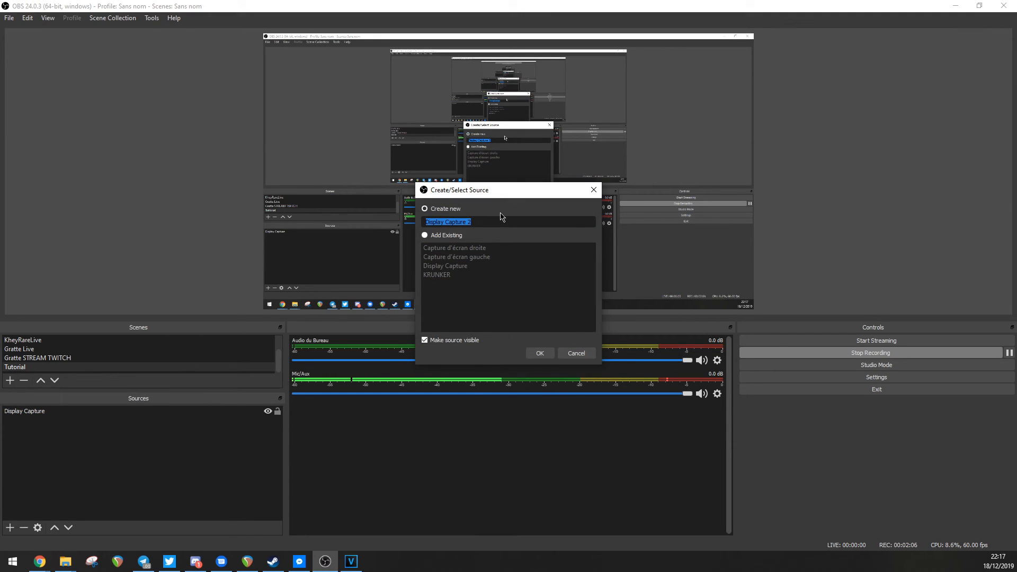
{"action": "type", "text": "Le"}
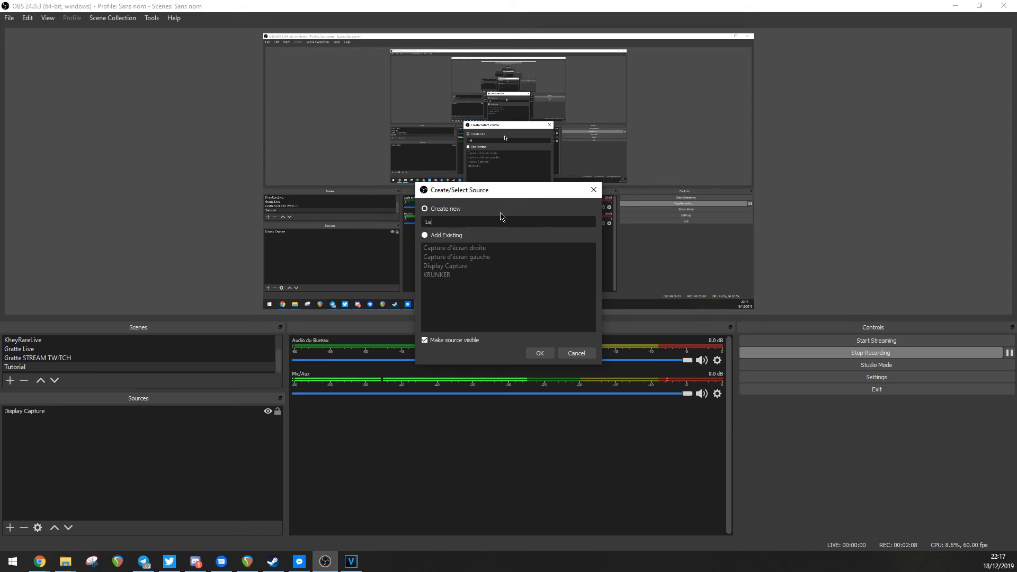
{"action": "type", "text": "ft Screen"}
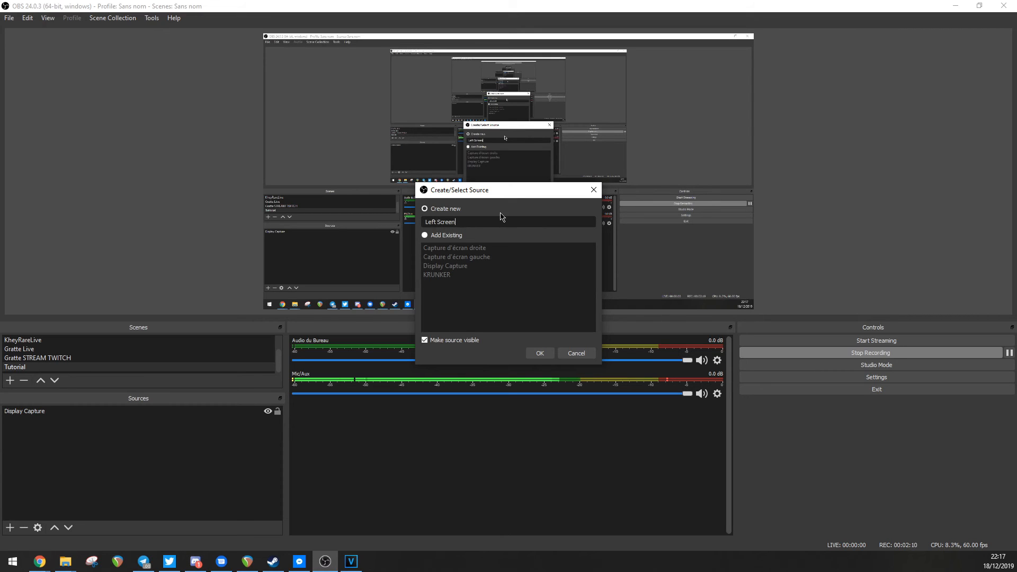